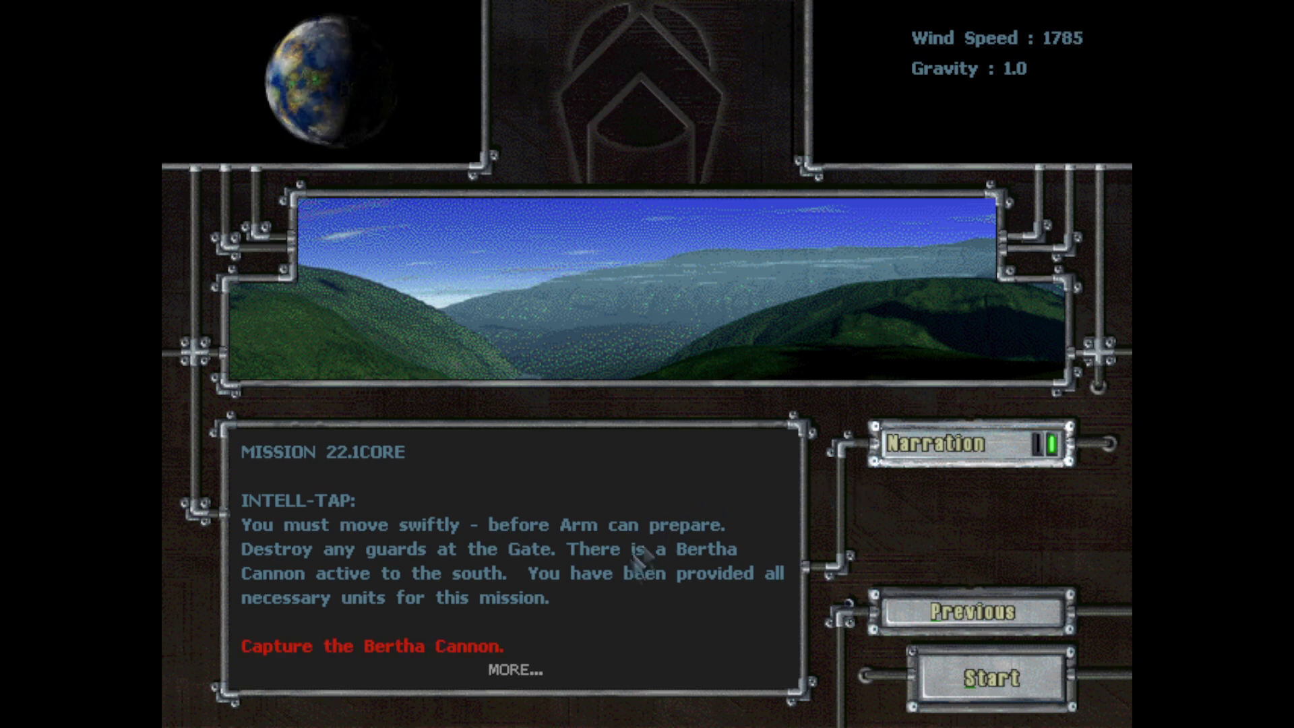
Page through the Mission 22 briefing, return to its first page, and switch narration off
{"action": "left_click", "coordinate": [514, 671]}
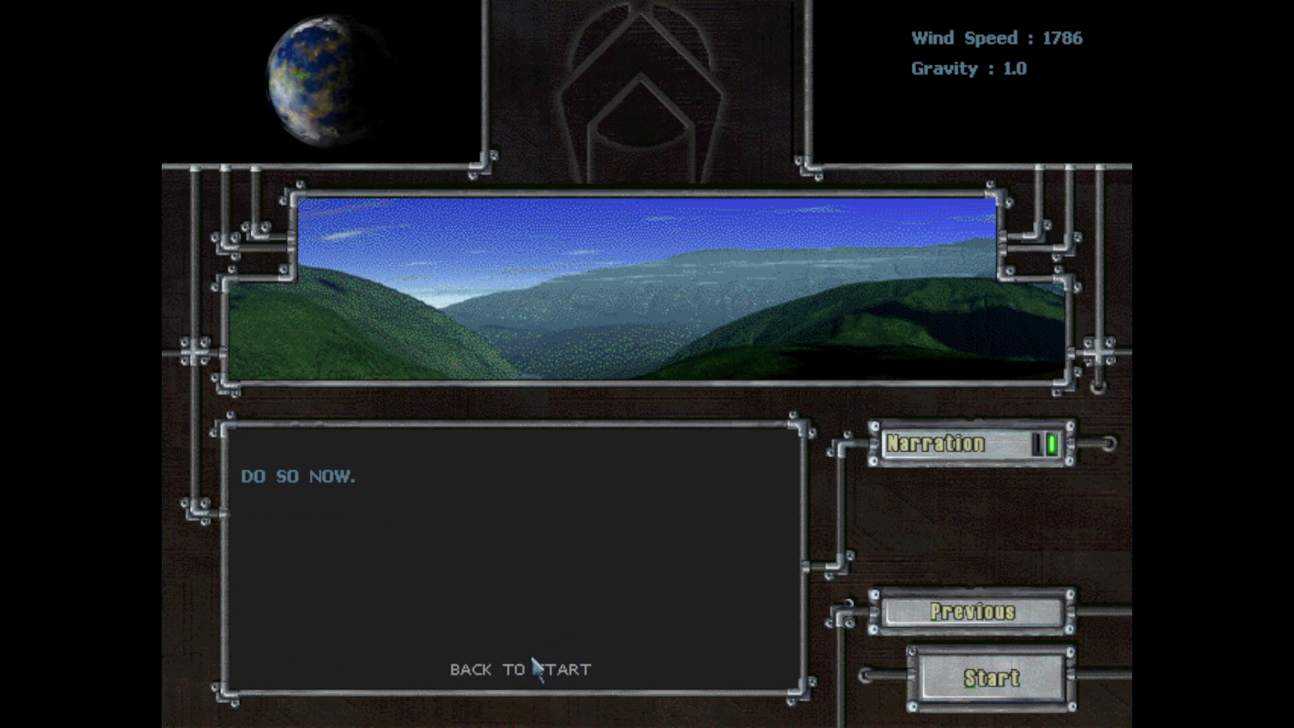
{"action": "left_click", "coordinate": [536, 668]}
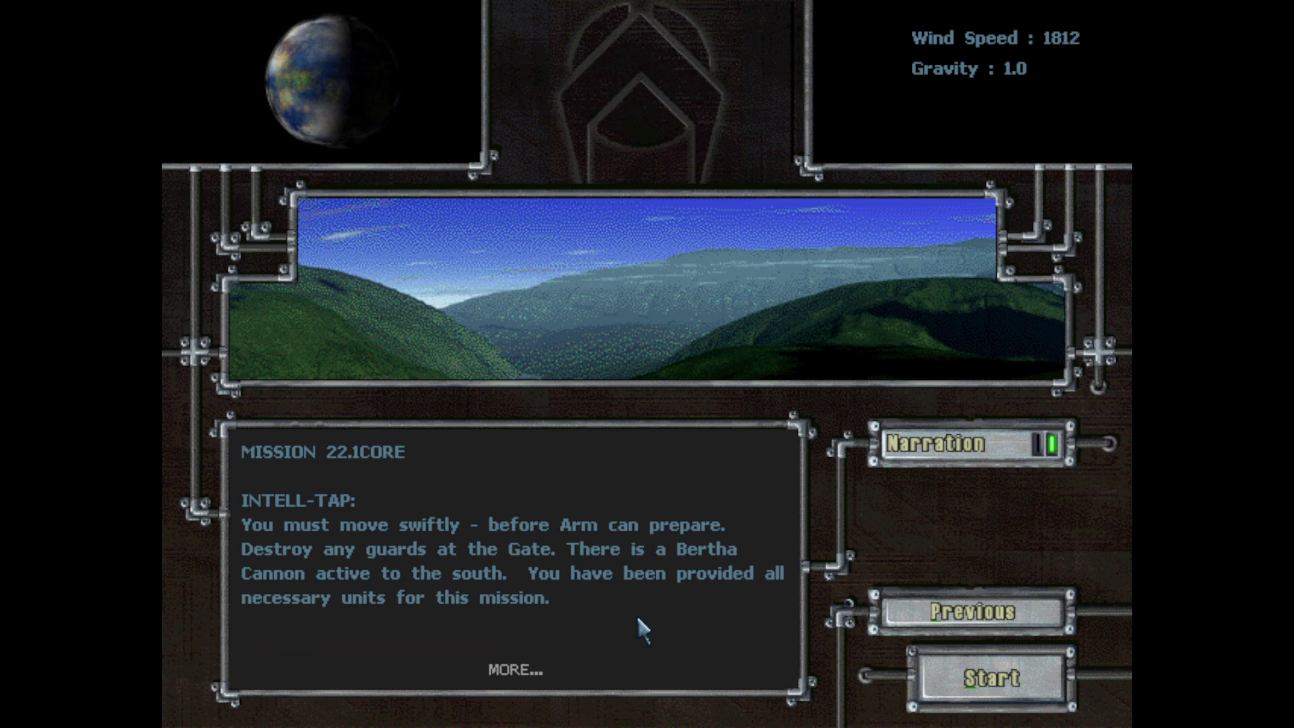
{"action": "key", "text": "n"}
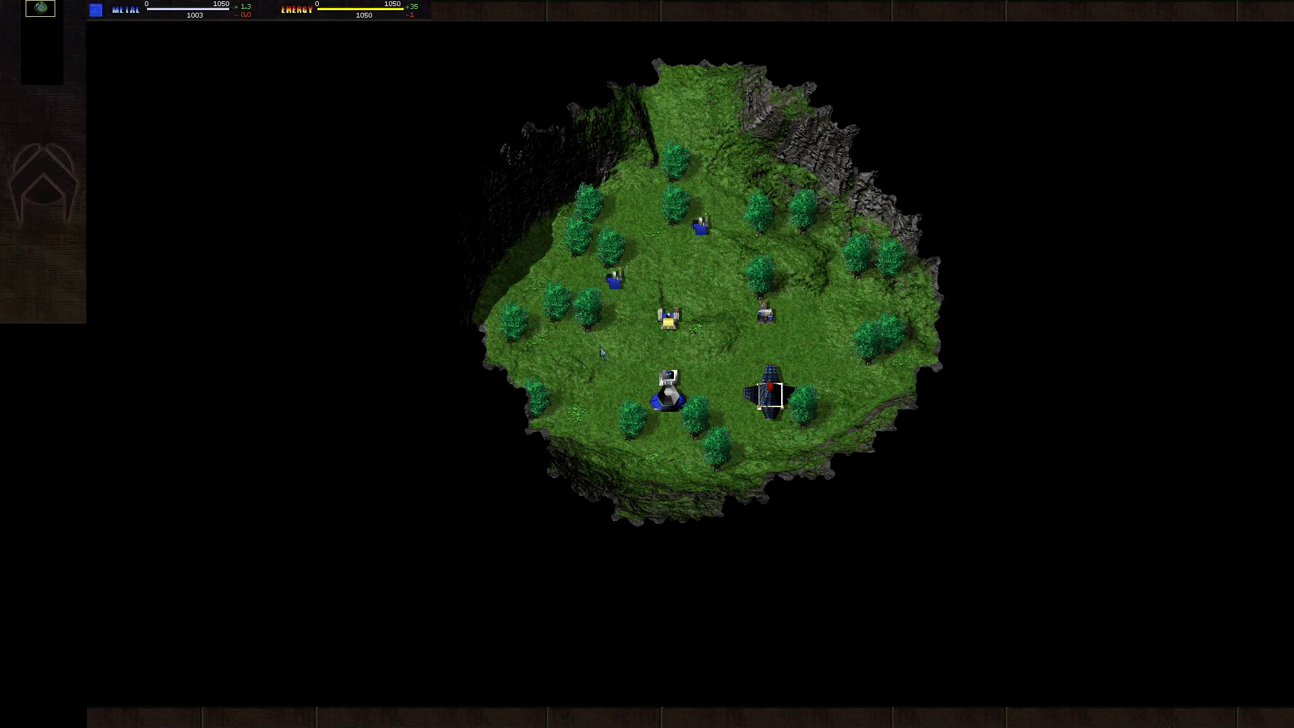
Select the commander and have it build a solar collector beside the starting base
{"action": "left_click", "coordinate": [611, 275]}
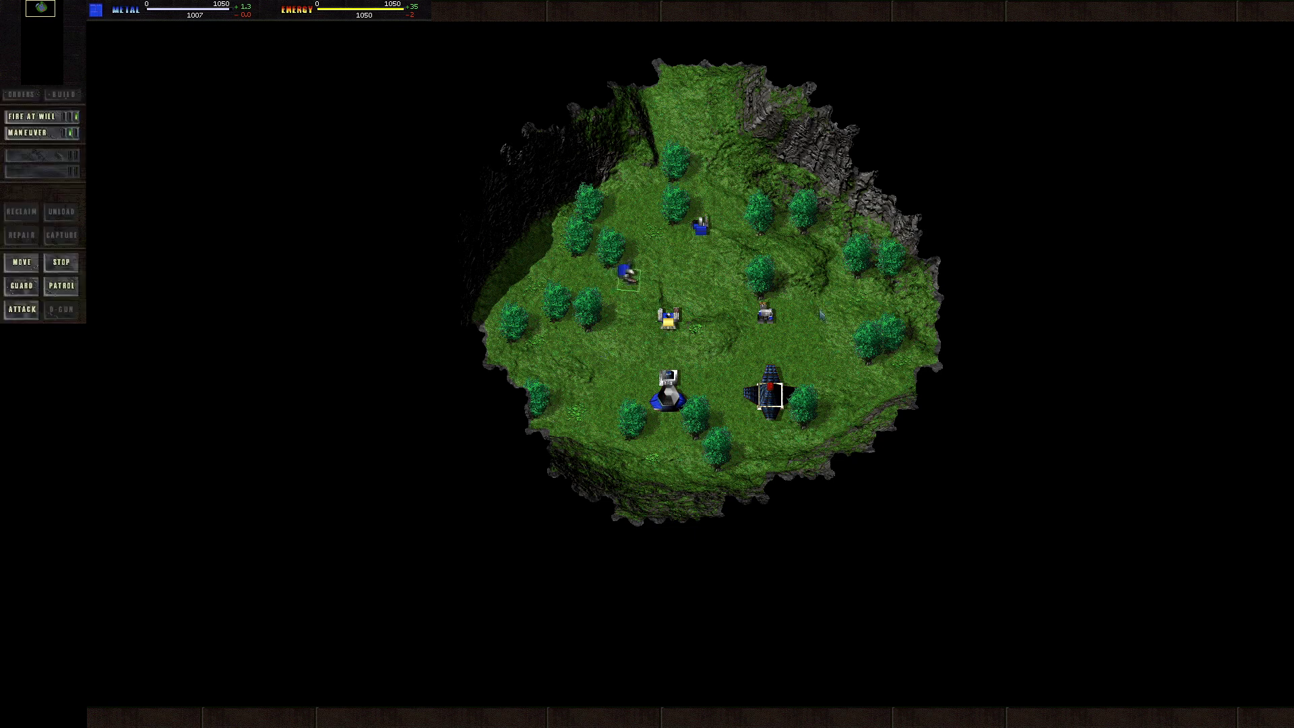
{"action": "left_click", "coordinate": [701, 228]}
{"action": "left_click_drag", "start_coordinate": [622, 263], "coordinate": [719, 361]}
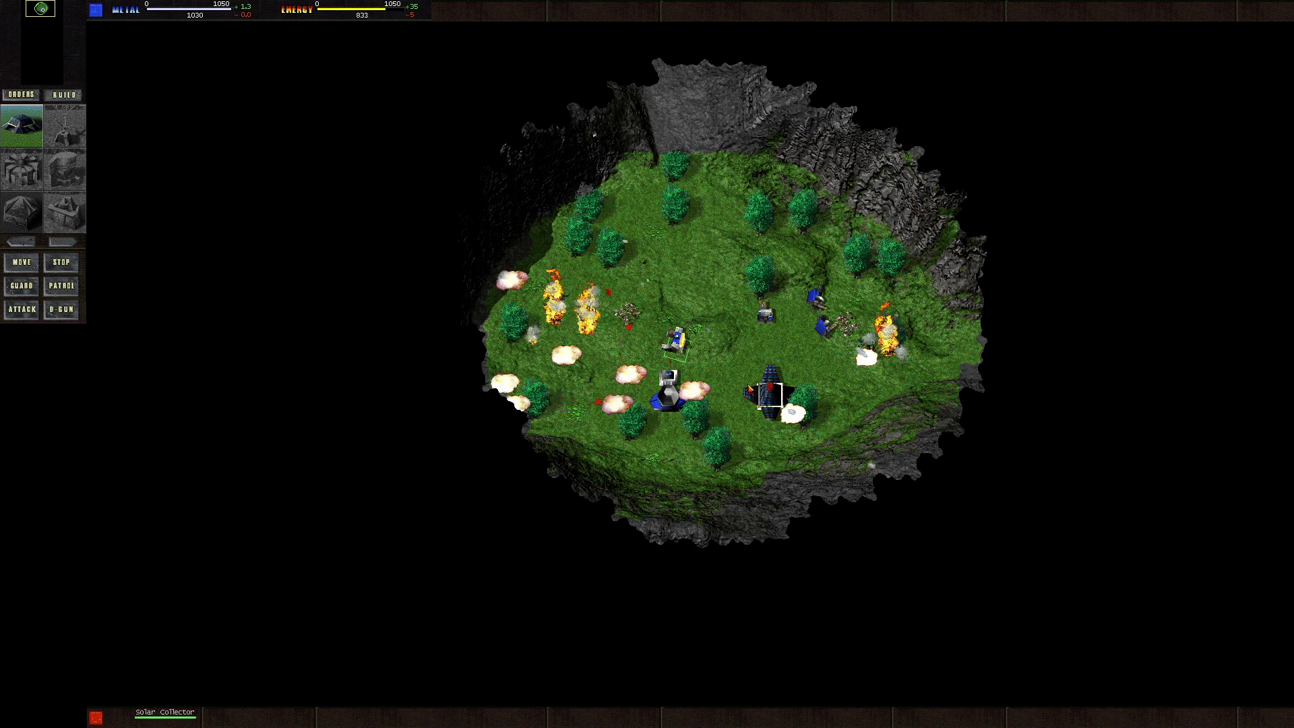
{"action": "left_click", "coordinate": [702, 269]}
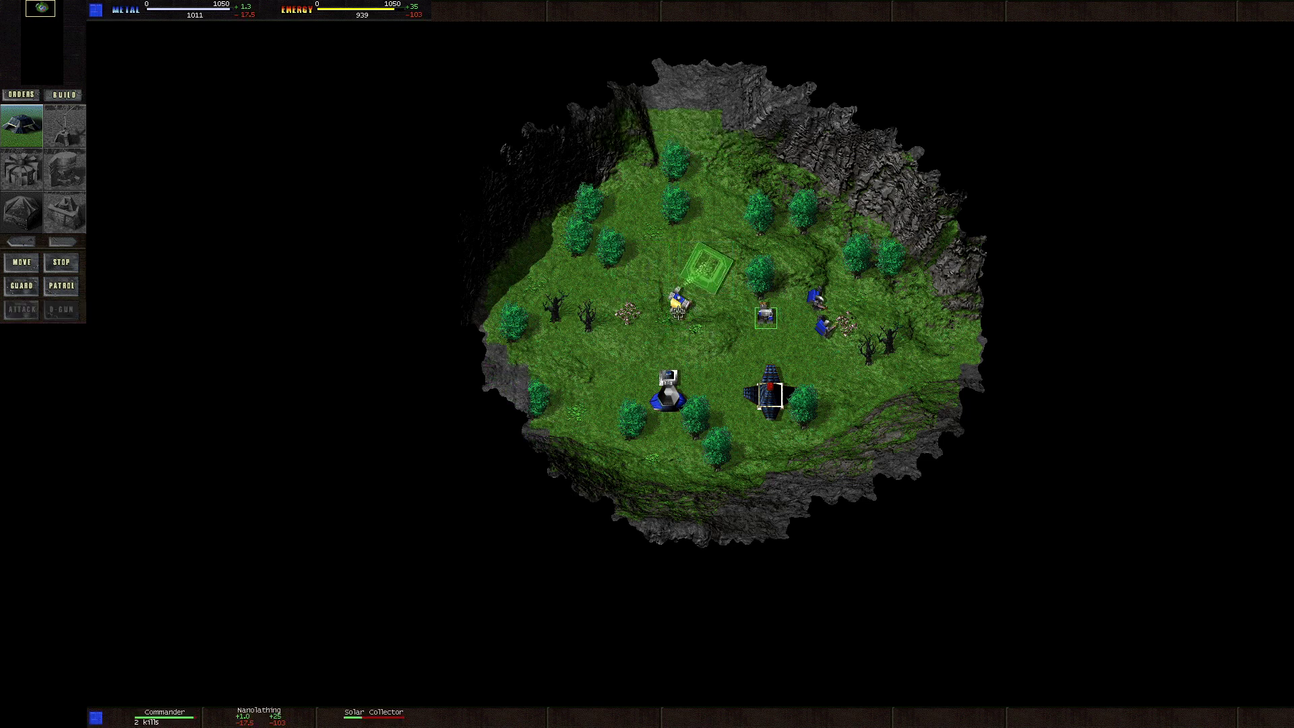
{"action": "left_click", "coordinate": [33, 97]}
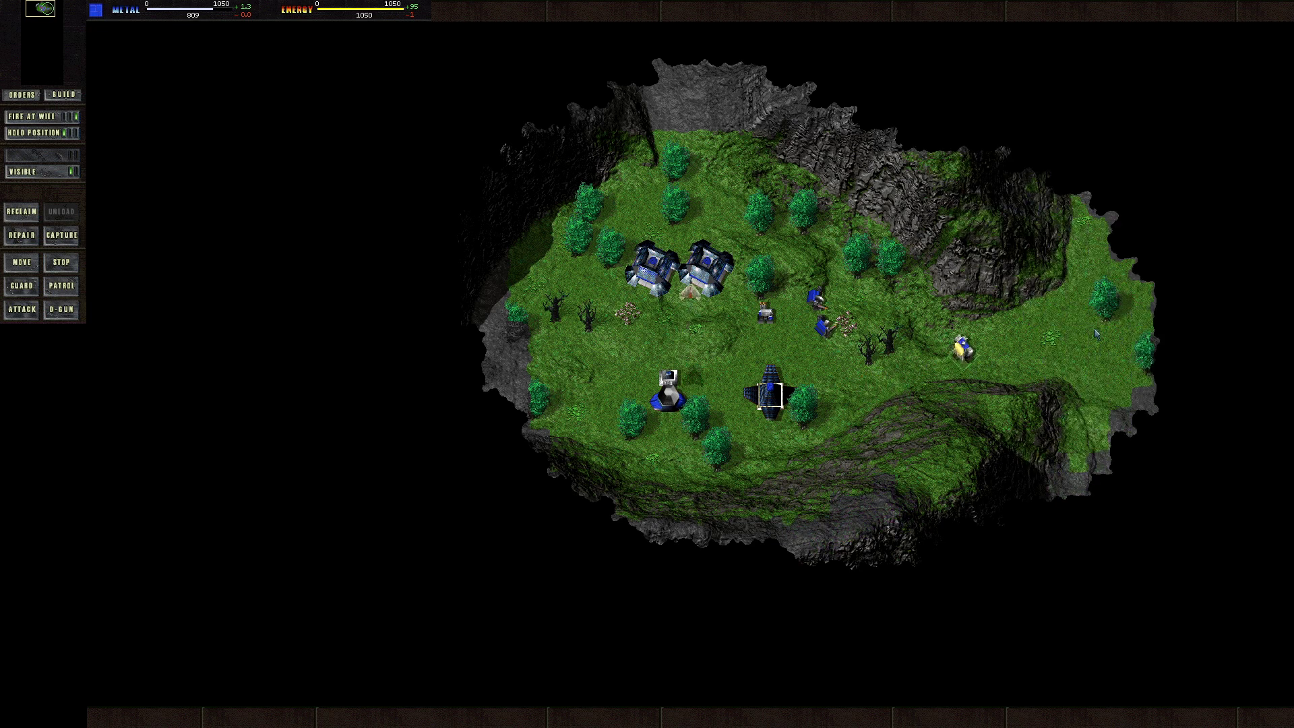
Pan the map east, then south, to follow the commander through the fog of war
{"action": "key", "text": "Right"}
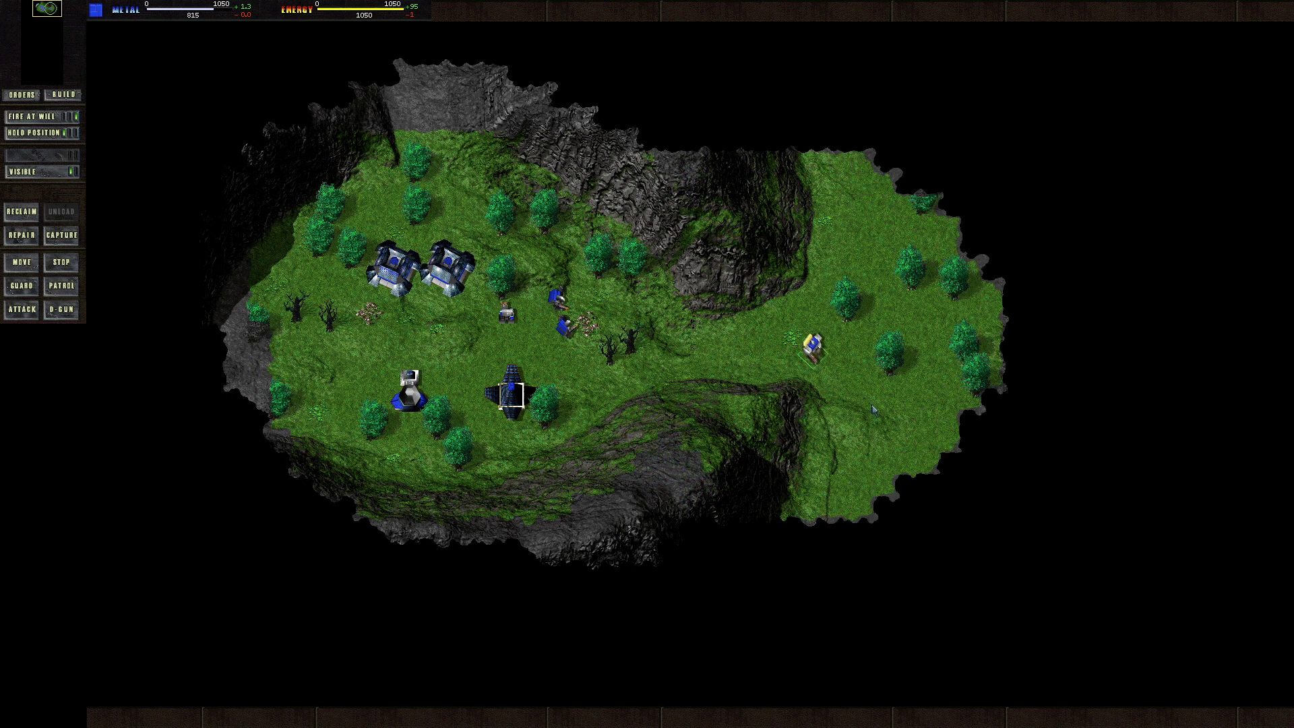
{"action": "key", "text": "Down"}
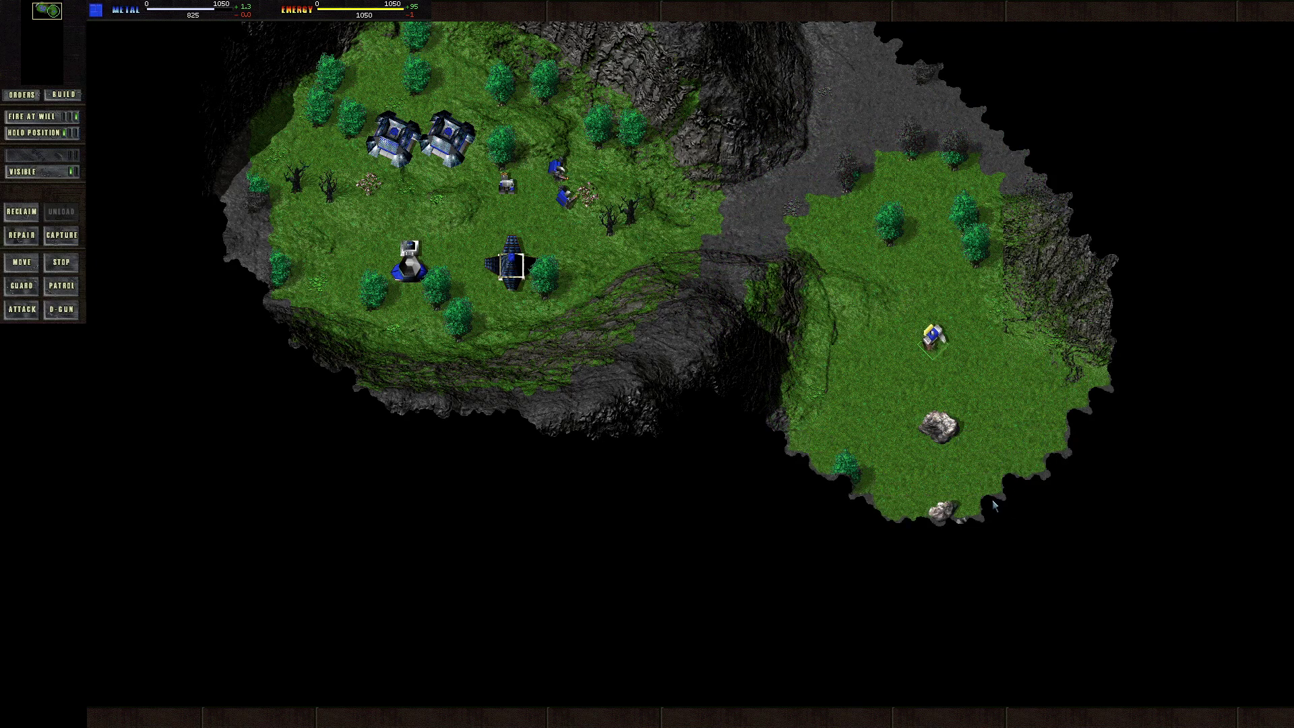
{"action": "key", "text": "Down"}
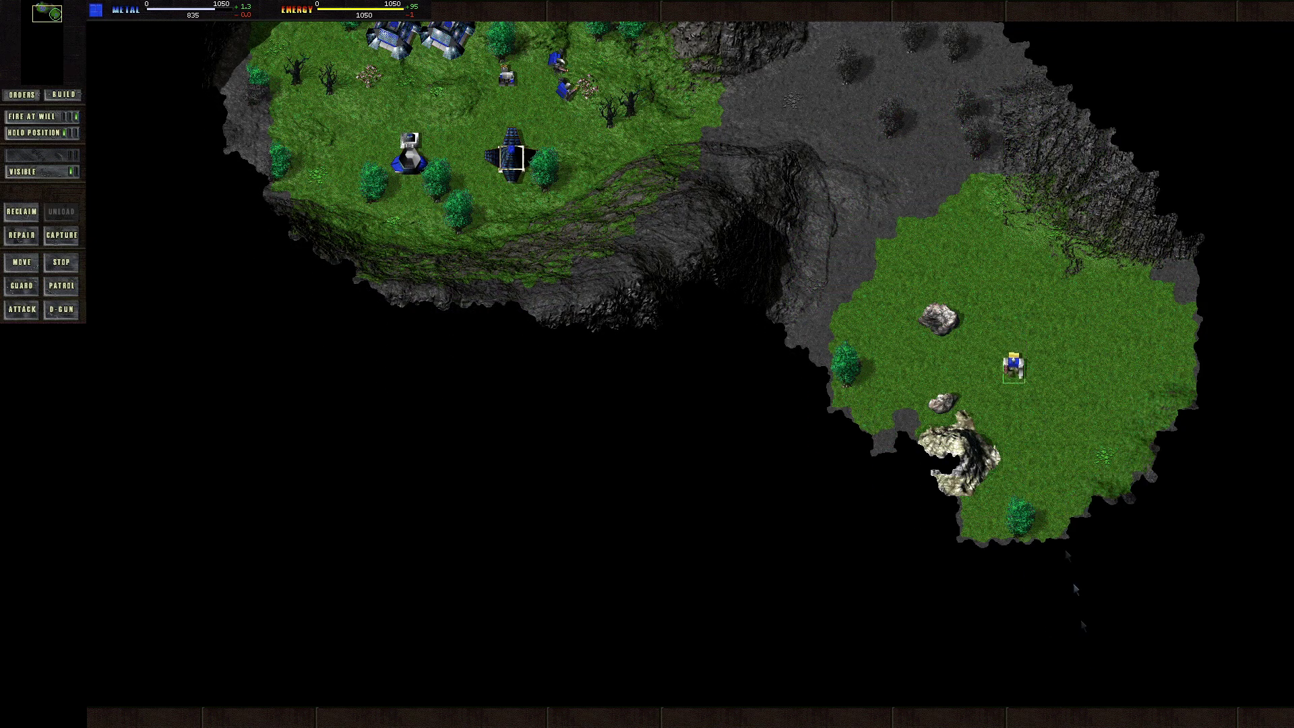
{"action": "key", "text": "Down"}
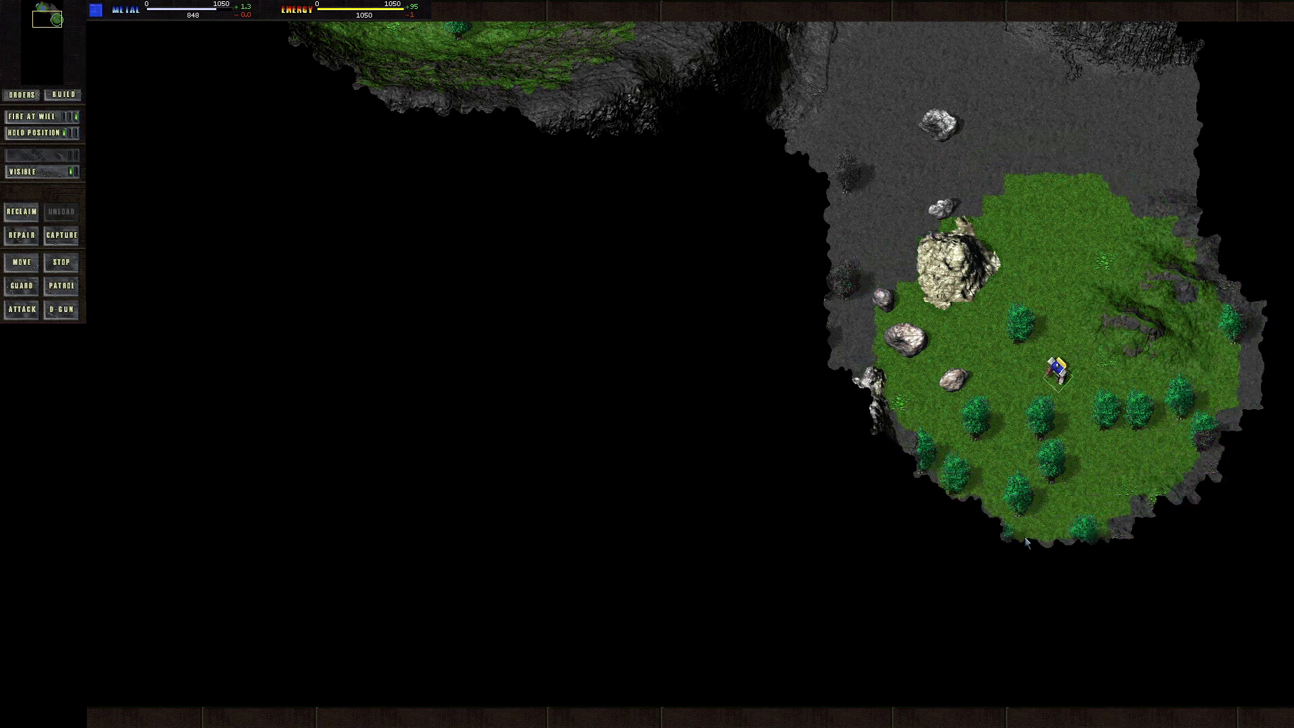
{"action": "key", "text": "Down"}
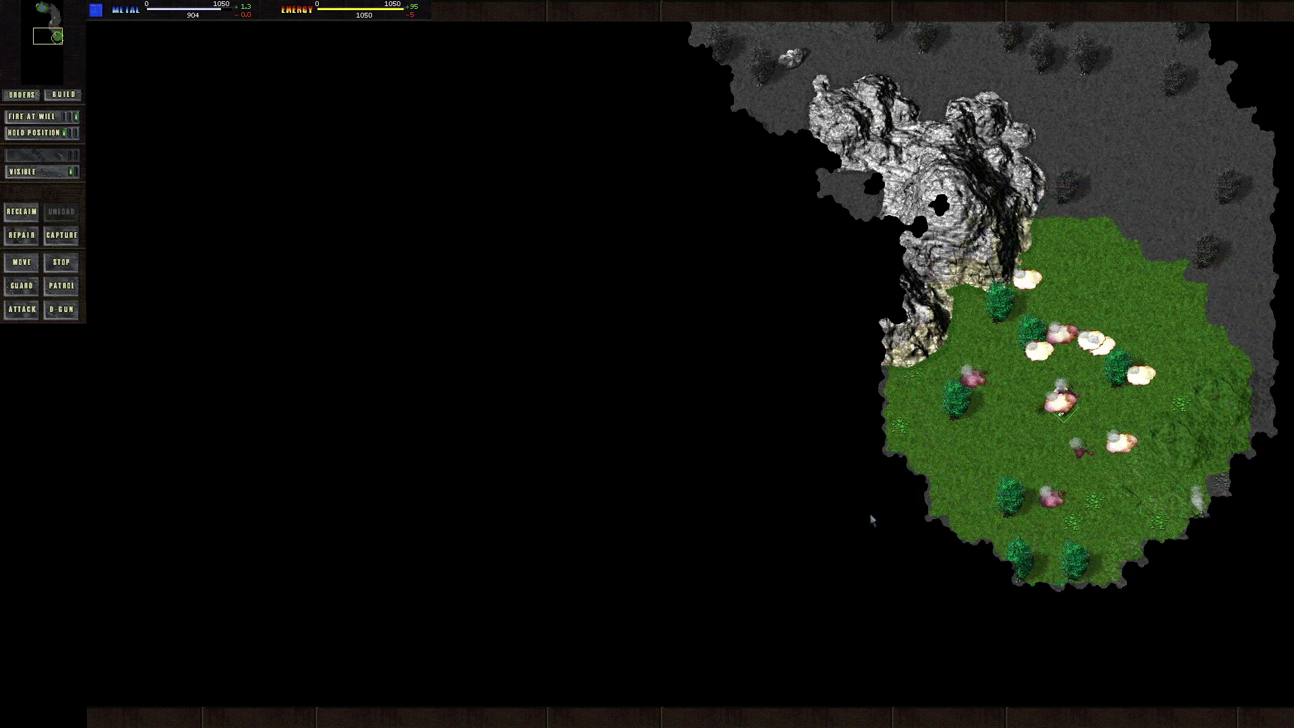
{"action": "scroll", "coordinate": [1011, 404], "scroll_direction": "down", "scroll_amount": 5}
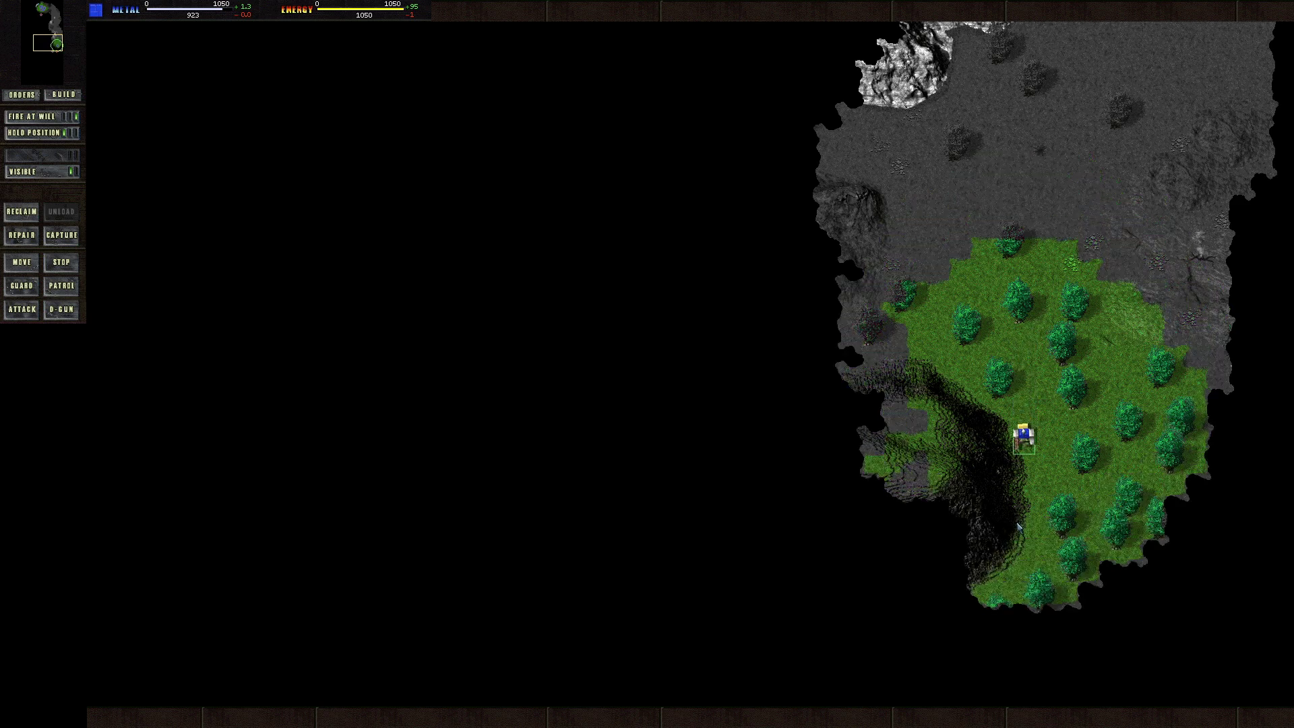
Follow the commander further south and blast the enemy units with its D-gun
{"action": "key", "text": "Down"}
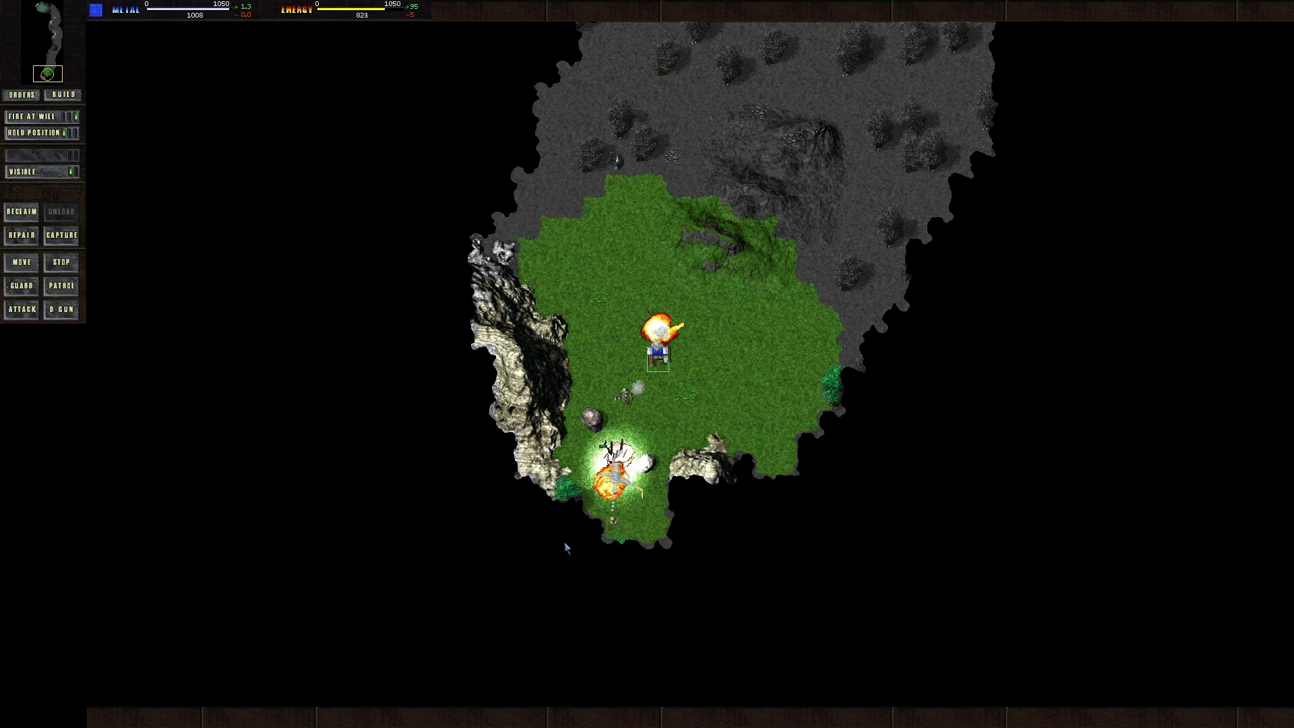
{"action": "left_click", "coordinate": [671, 303]}
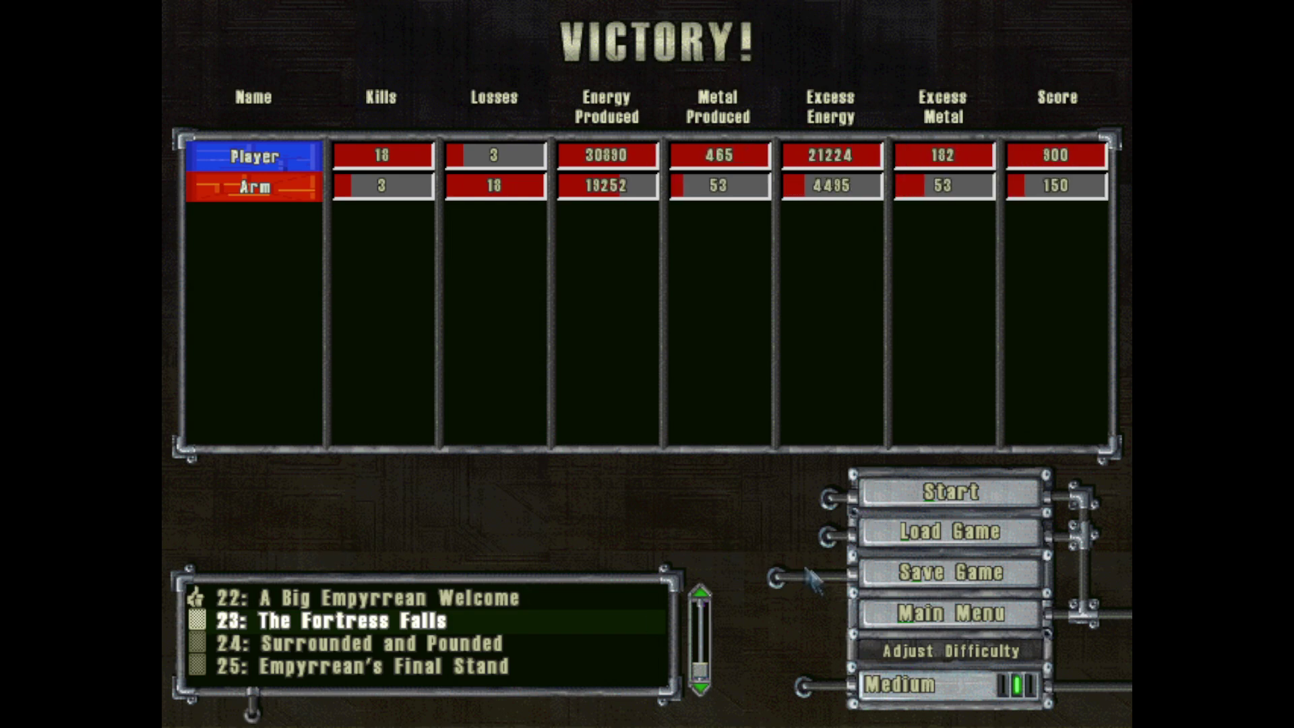
Save the game under the name 'strm2' from the Victory screen
{"action": "left_click", "coordinate": [889, 576]}
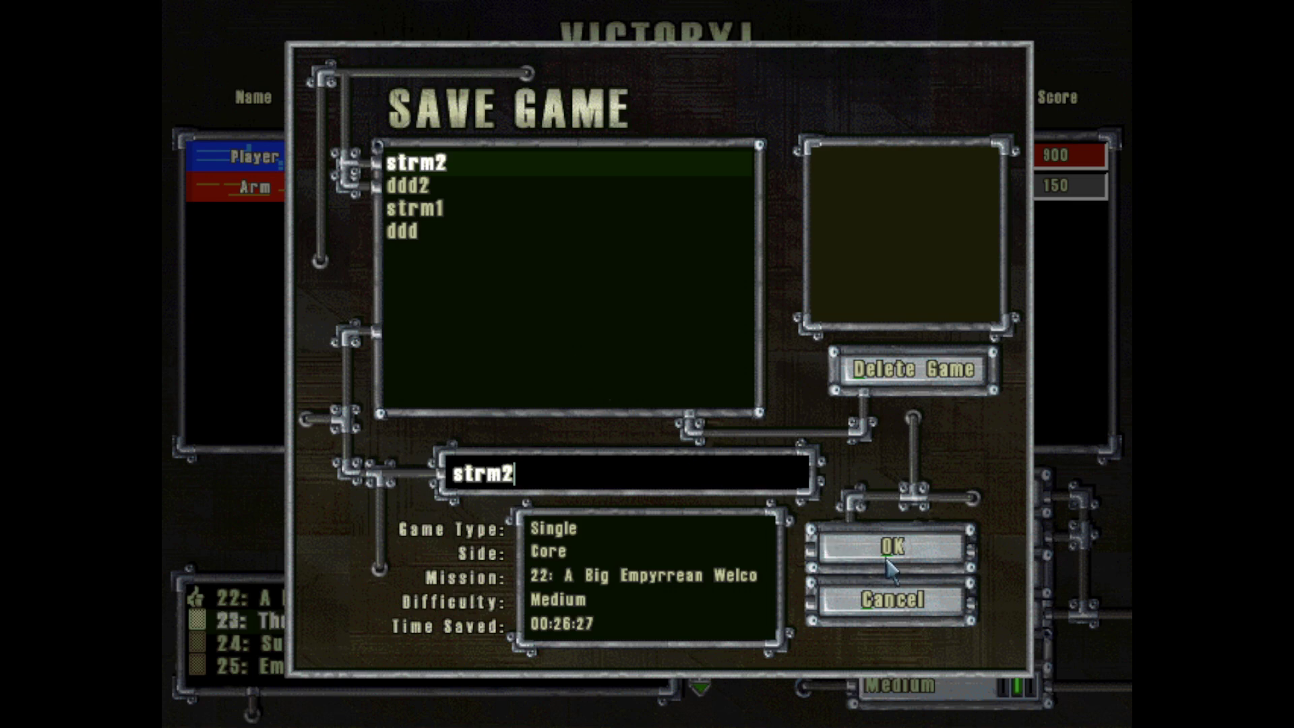
{"action": "left_click", "coordinate": [890, 561]}
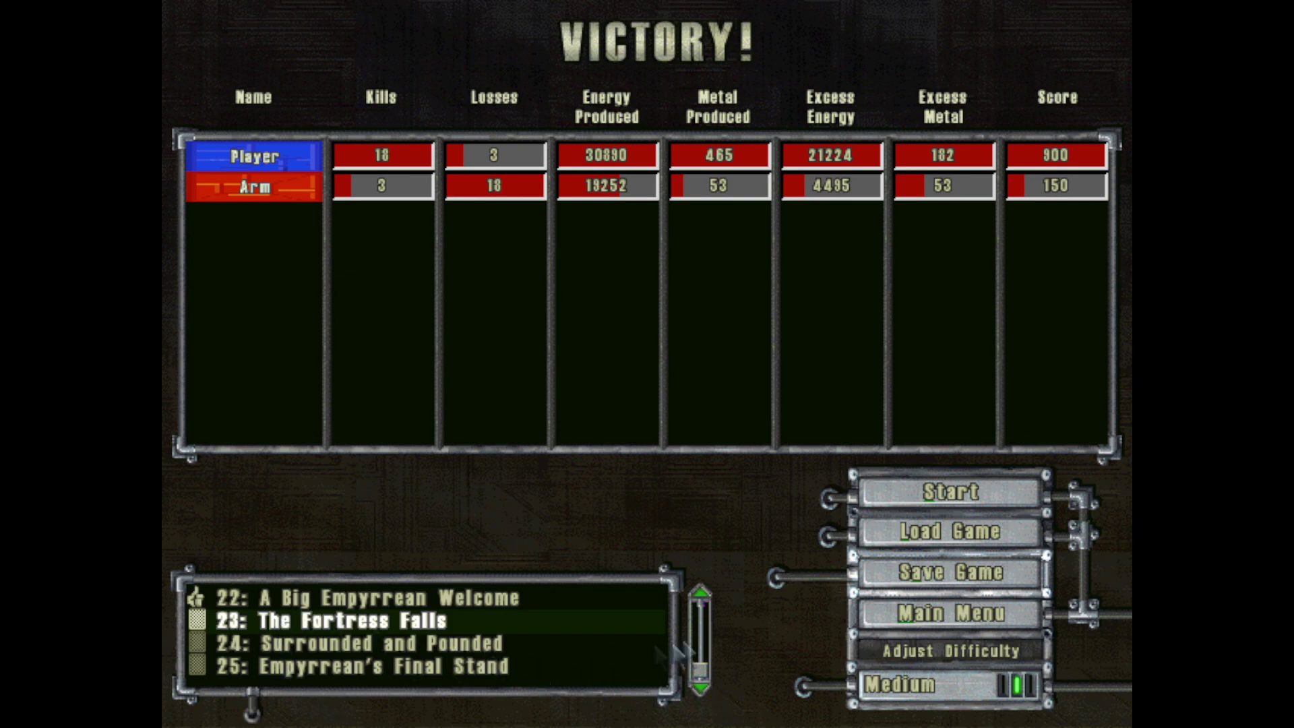
Scroll the mission list up and highlight 16: Departing Rougpelt, after briefly picking 17: The Lost Isle
{"action": "left_click", "coordinate": [705, 599]}
{"action": "left_click", "coordinate": [704, 598]}
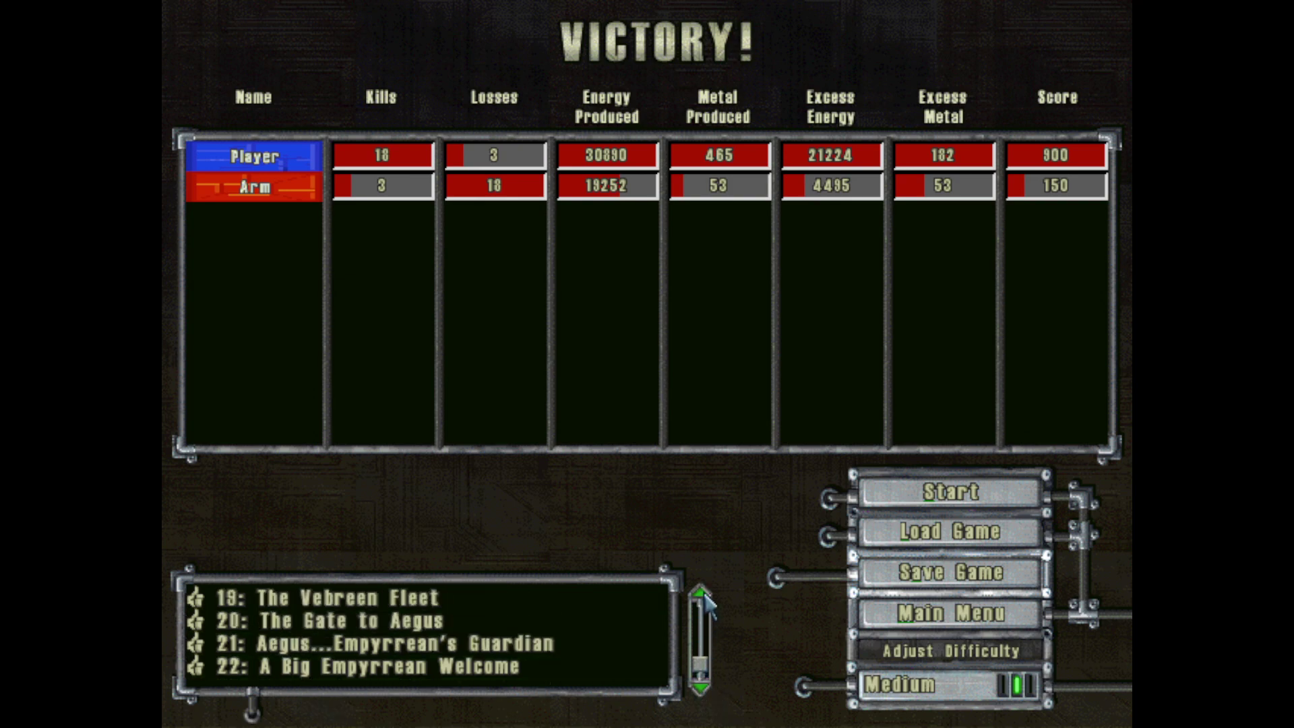
{"action": "left_click", "coordinate": [705, 599]}
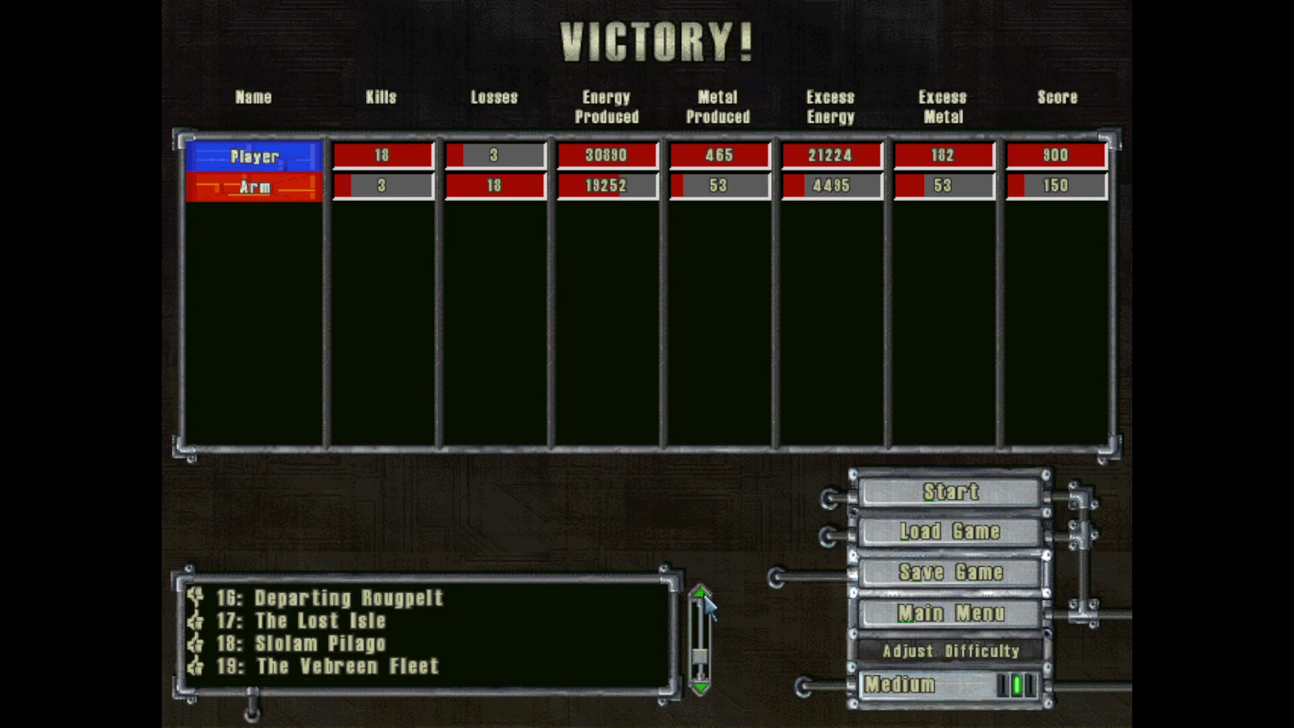
{"action": "left_click", "coordinate": [273, 600]}
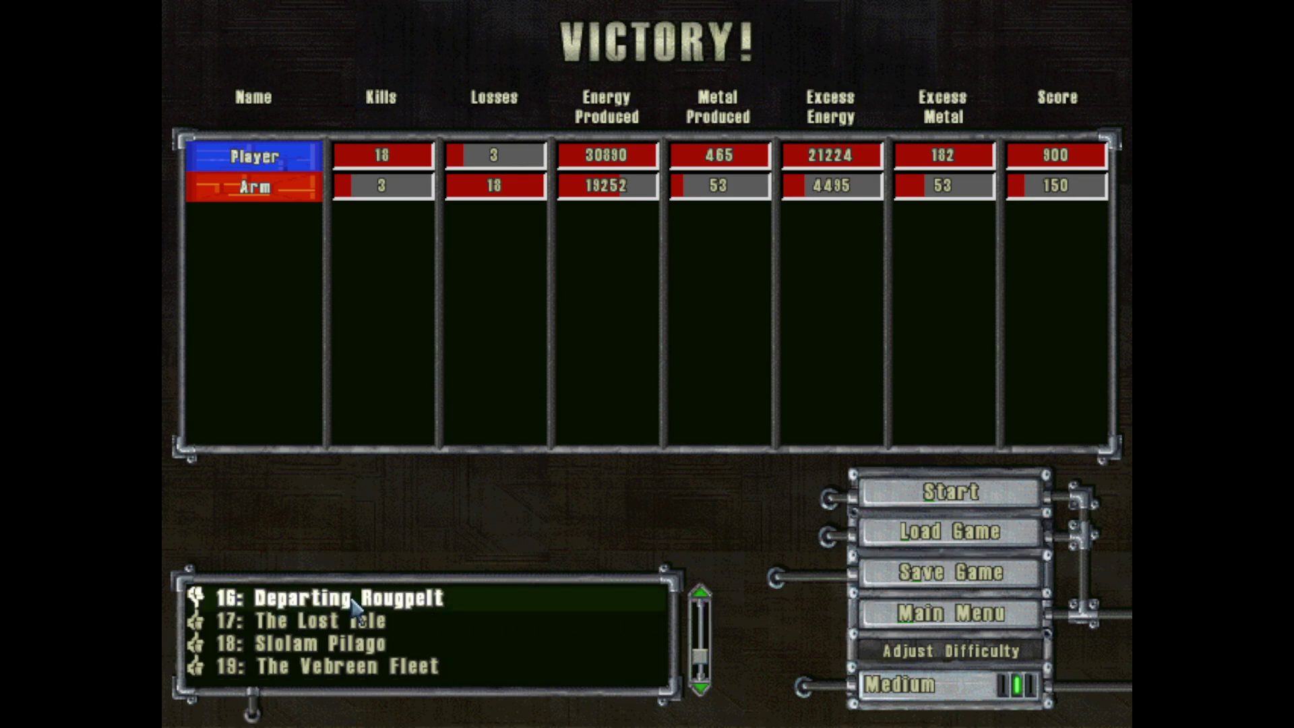
{"action": "left_click", "coordinate": [702, 599]}
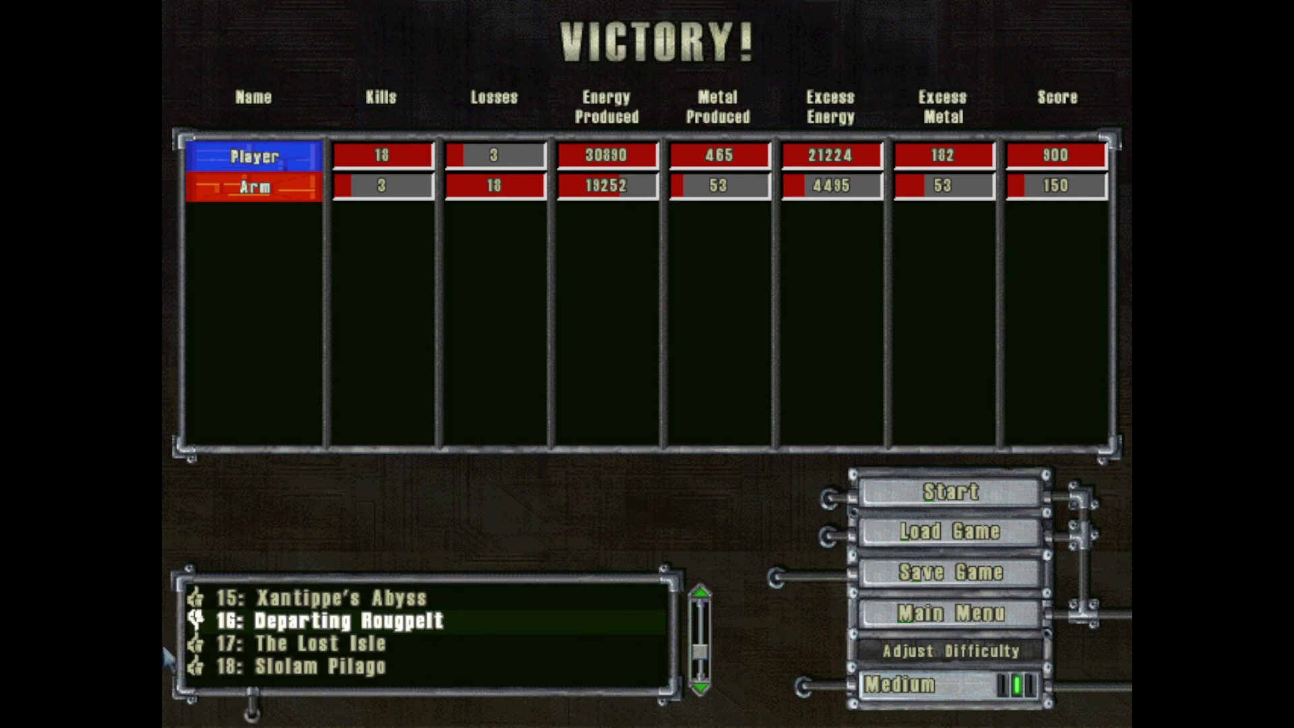
{"action": "left_click", "coordinate": [300, 647]}
{"action": "left_click", "coordinate": [314, 631]}
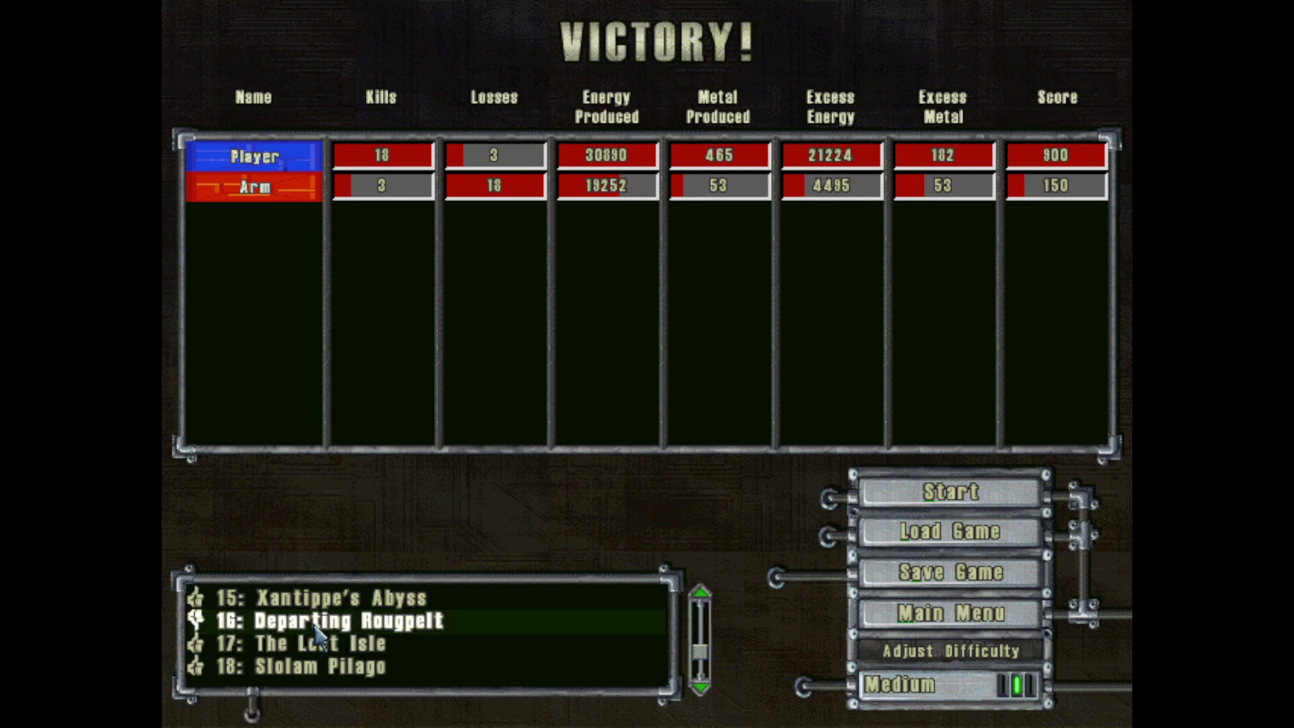